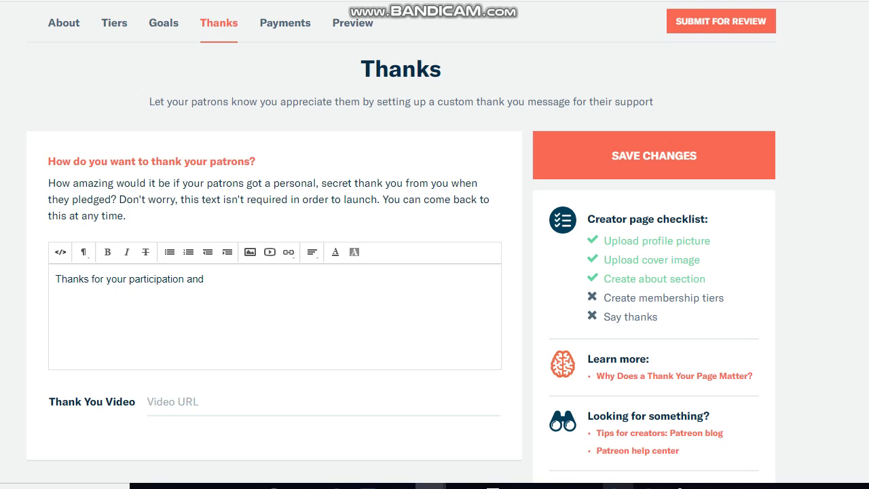
Step: Finish the thank-you text with 'don't forget to' and a closing line "Keep it Fantastic!!!"
{"action": "type", "text": " don"}
{"action": "type", "text": "'t"}
{"action": "type", "text": " forge"}
{"action": "type", "text": "t to"}
{"action": "key", "text": "Return"}
{"action": "type", "text": "\"K"}
{"action": "type", "text": "eep"}
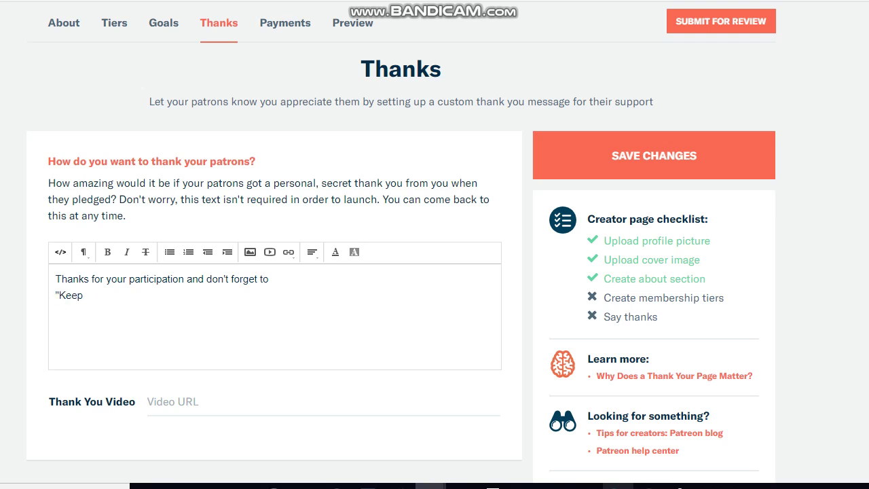
{"action": "type", "text": " it "}
{"action": "type", "text": "Fan"}
{"action": "type", "text": "t"}
{"action": "type", "text": "astic"}
{"action": "type", "text": "\"!"}
{"action": "type", "text": "!!!"}
{"action": "key", "text": "BackSpace"}
{"action": "key", "text": "BackSpace"}
{"action": "key", "text": "BackSpace"}
{"action": "key", "text": "BackSpace"}
{"action": "key", "text": "BackSpace"}
{"action": "type", "text": "!!!"}
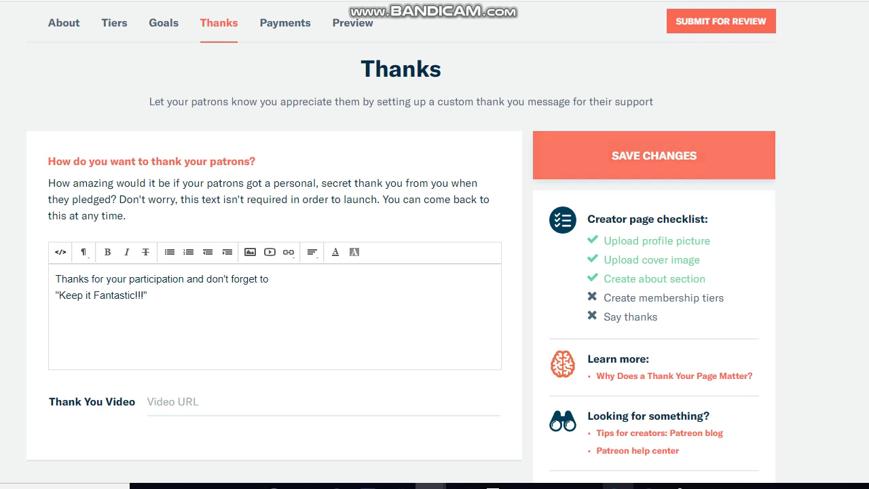
Step: Save the thank-you message and request submission of the creator page for review
{"action": "left_click", "coordinate": [654, 155]}
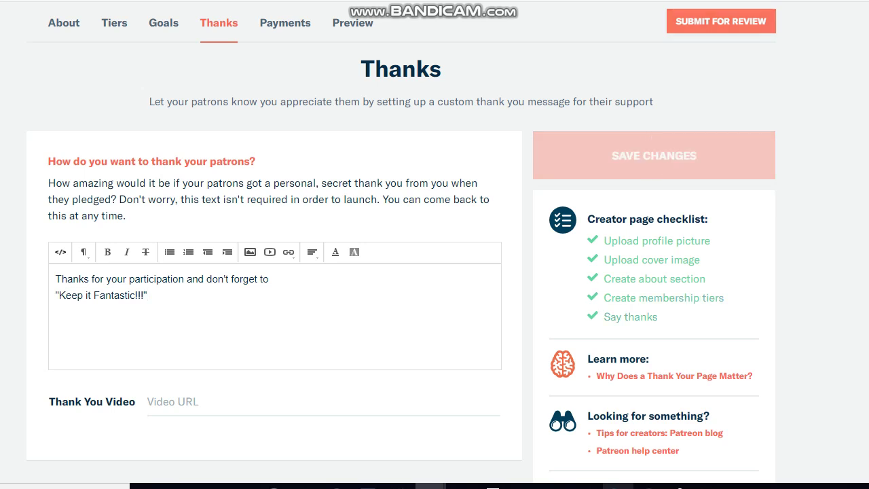
{"action": "left_click", "coordinate": [721, 21]}
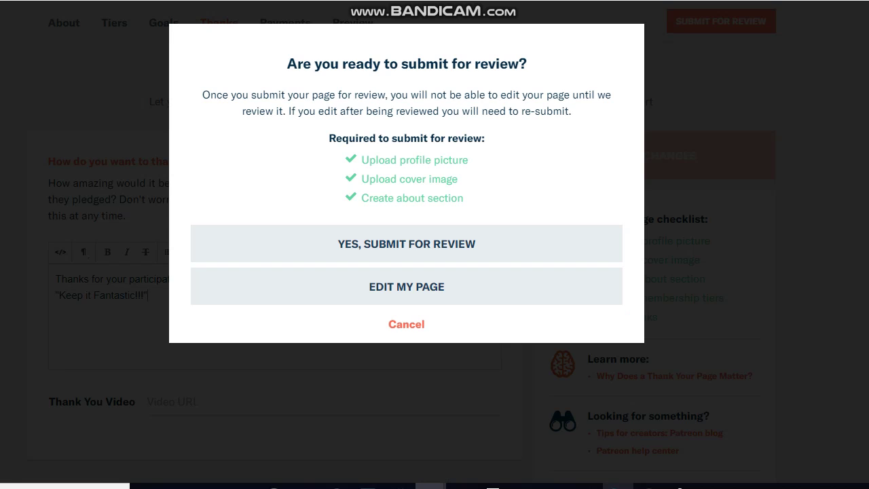
Step: Confirm submitting the FilmerBronyVA creator page for guideline review
{"action": "left_click", "coordinate": [406, 243]}
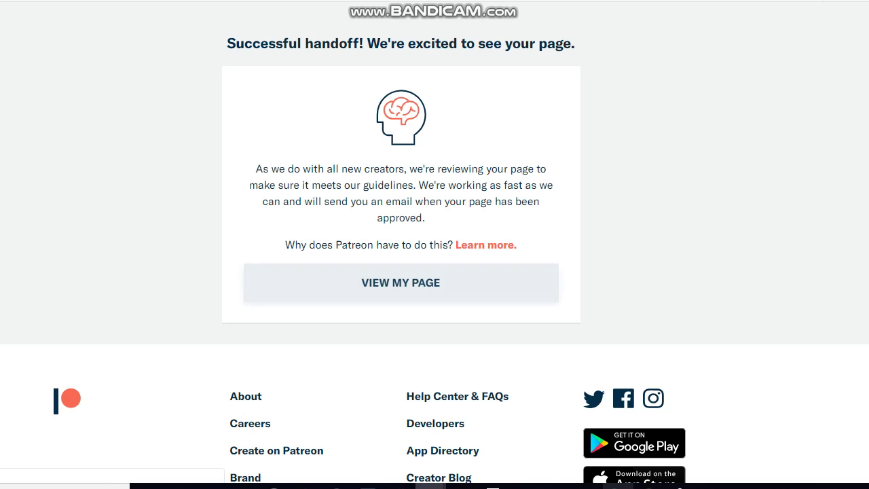
Step: View the public FilmerBronyVA page with its description and tiers, marked under review
{"action": "left_click", "coordinate": [401, 282]}
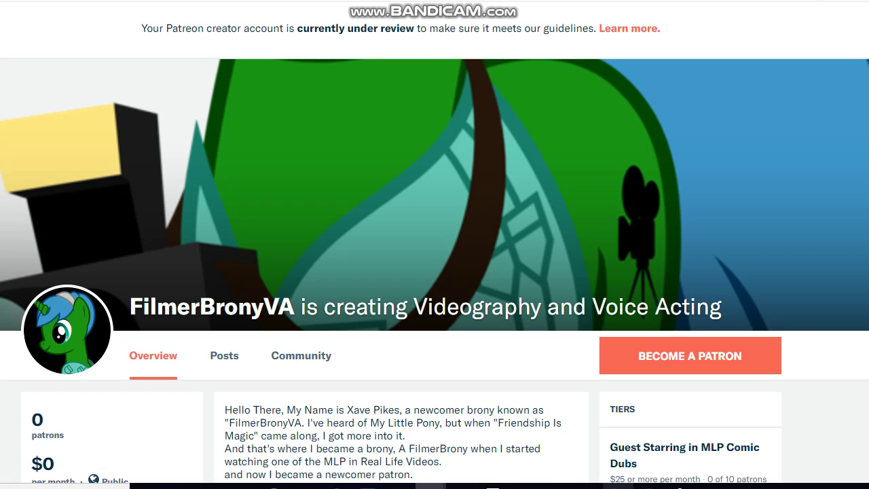
{"action": "scroll", "coordinate": [435, 272], "scroll_direction": "down", "scroll_amount": 5}
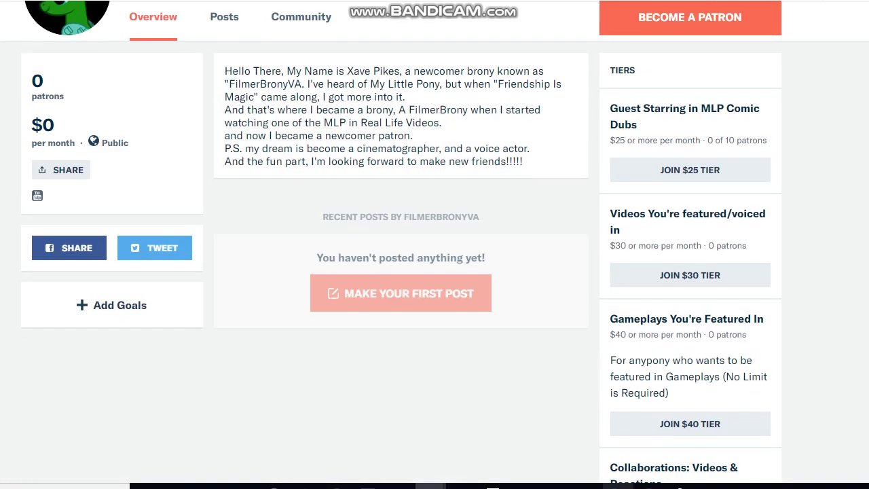
{"action": "scroll", "coordinate": [435, 272], "scroll_direction": "up", "scroll_amount": 2}
{"action": "scroll", "coordinate": [435, 271], "scroll_direction": "up", "scroll_amount": 2}
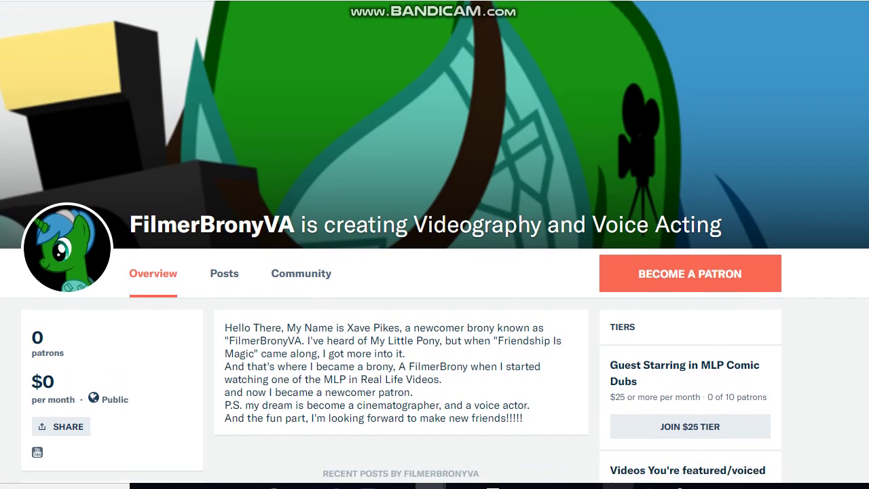
{"action": "scroll", "coordinate": [435, 272], "scroll_direction": "down", "scroll_amount": 4}
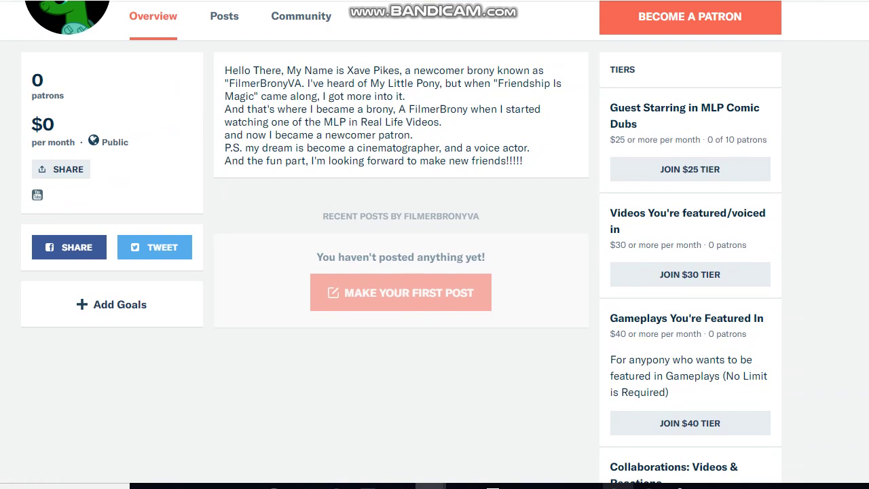
{"action": "scroll", "coordinate": [434, 245], "scroll_direction": "up", "scroll_amount": 5}
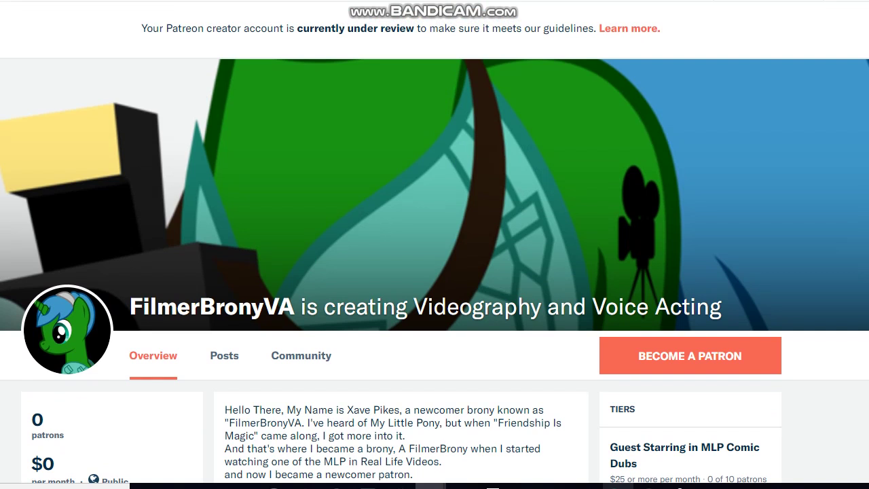
{"action": "scroll", "coordinate": [435, 244], "scroll_direction": "down", "scroll_amount": 2}
{"action": "scroll", "coordinate": [435, 244], "scroll_direction": "down", "scroll_amount": 3}
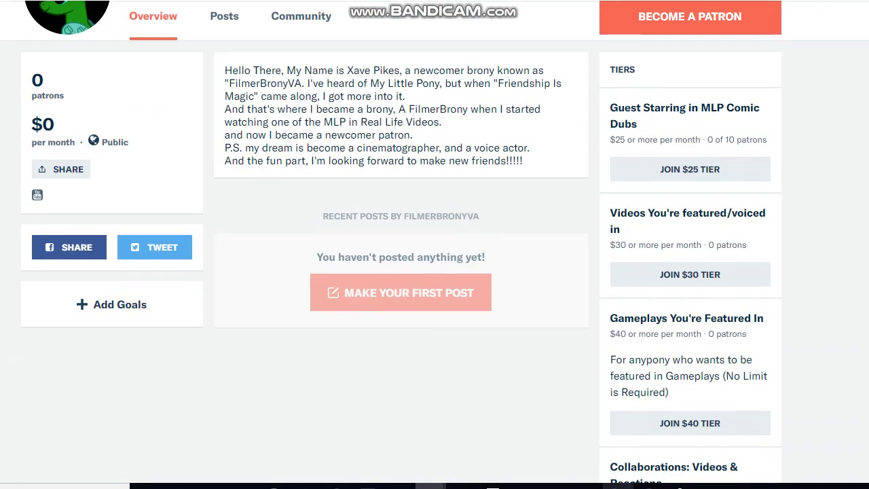
{"action": "scroll", "coordinate": [435, 245], "scroll_direction": "up", "scroll_amount": 2}
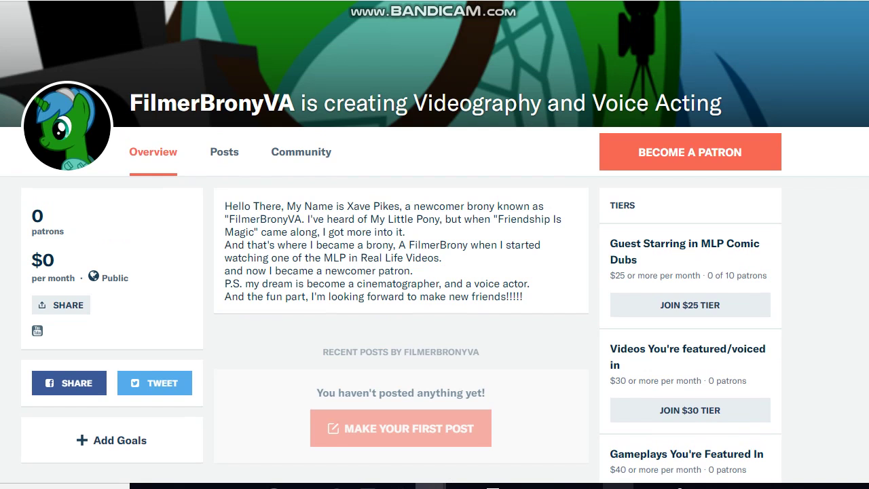
{"action": "scroll", "coordinate": [435, 245], "scroll_direction": "down", "scroll_amount": 4}
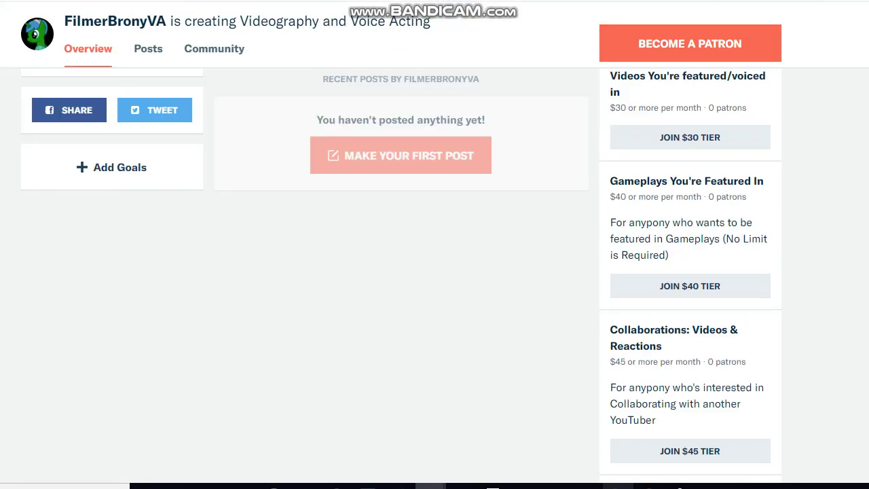
{"action": "scroll", "coordinate": [435, 271], "scroll_direction": "down", "scroll_amount": 3}
{"action": "scroll", "coordinate": [435, 271], "scroll_direction": "down", "scroll_amount": 2}
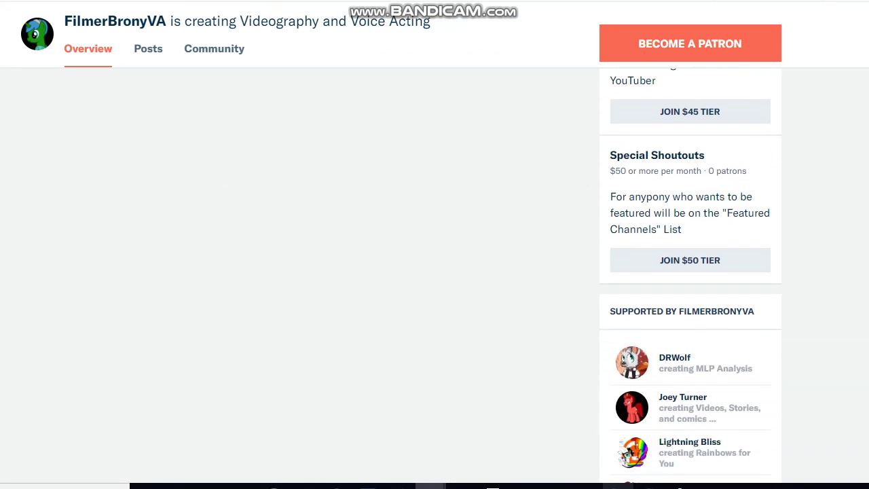
{"action": "scroll", "coordinate": [434, 272], "scroll_direction": "up", "scroll_amount": 1}
{"action": "scroll", "coordinate": [435, 271], "scroll_direction": "up", "scroll_amount": 4}
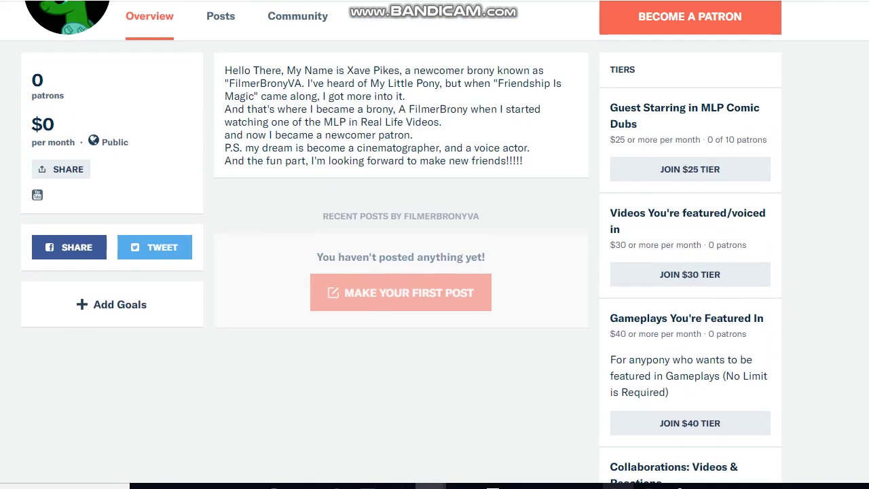
{"action": "scroll", "coordinate": [434, 245], "scroll_direction": "up", "scroll_amount": 3}
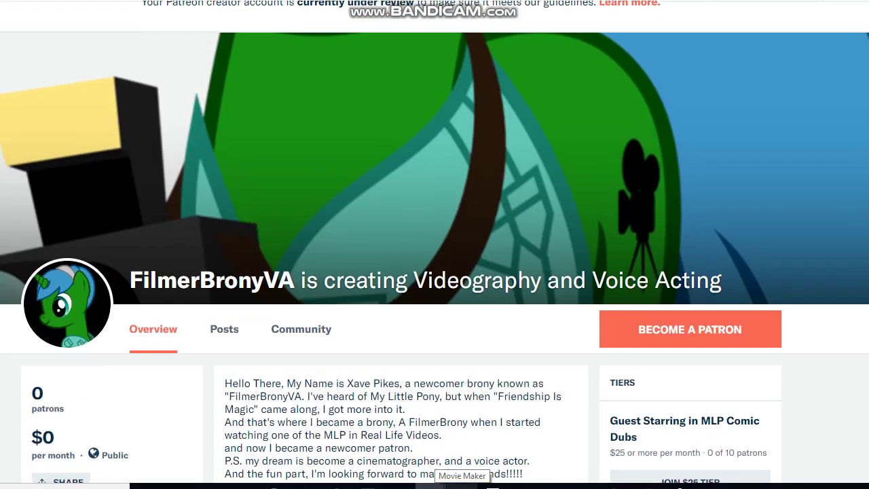
{"action": "scroll", "coordinate": [435, 244], "scroll_direction": "down", "scroll_amount": 5}
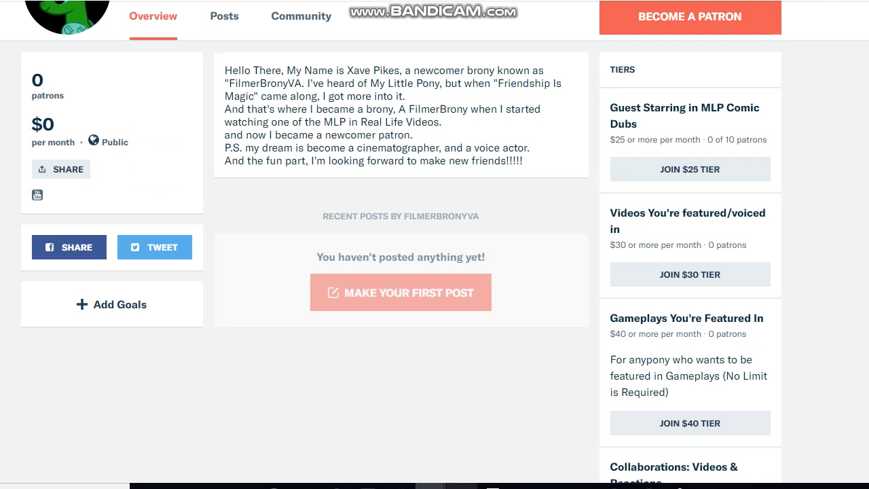
{"action": "scroll", "coordinate": [434, 245], "scroll_direction": "up", "scroll_amount": 2}
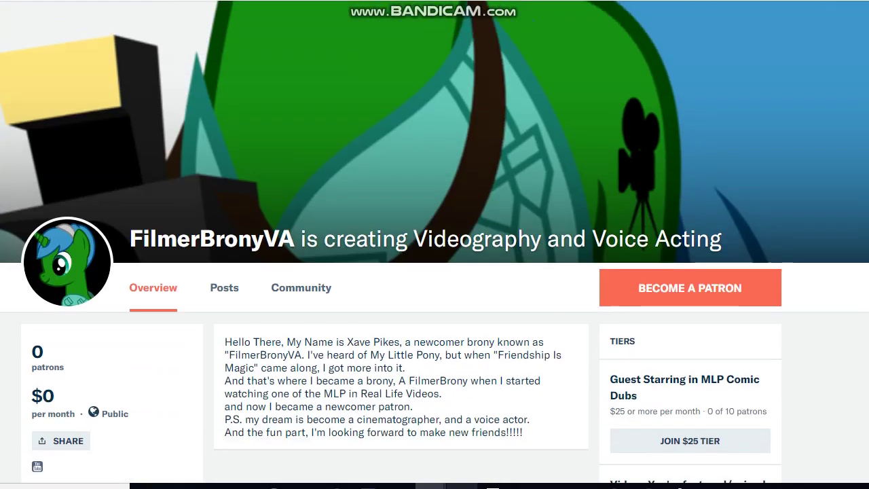
{"action": "scroll", "coordinate": [435, 245], "scroll_direction": "down", "scroll_amount": 1}
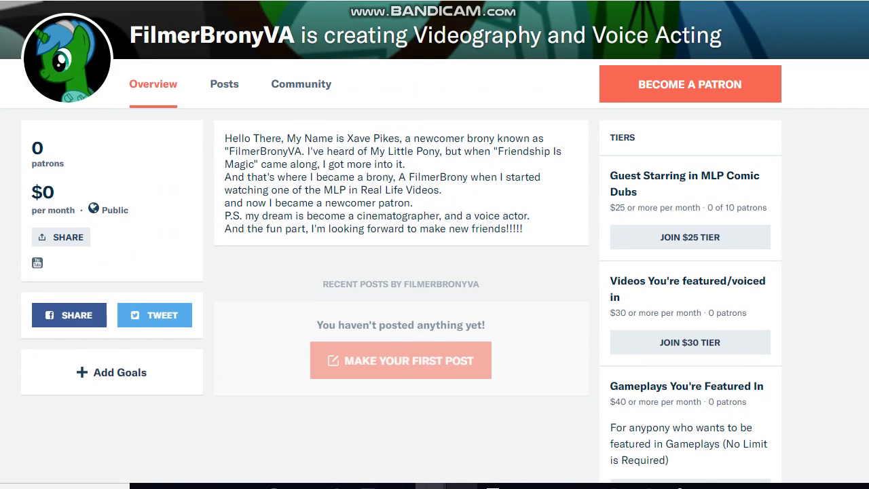
{"action": "scroll", "coordinate": [434, 245], "scroll_direction": "up", "scroll_amount": 2}
{"action": "scroll", "coordinate": [435, 245], "scroll_direction": "up", "scroll_amount": 1}
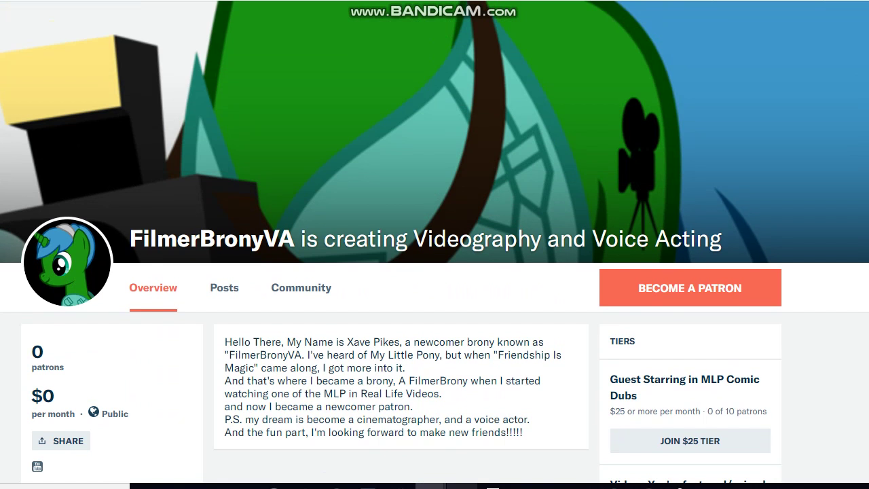
{"action": "scroll", "coordinate": [435, 244], "scroll_direction": "up", "scroll_amount": 1}
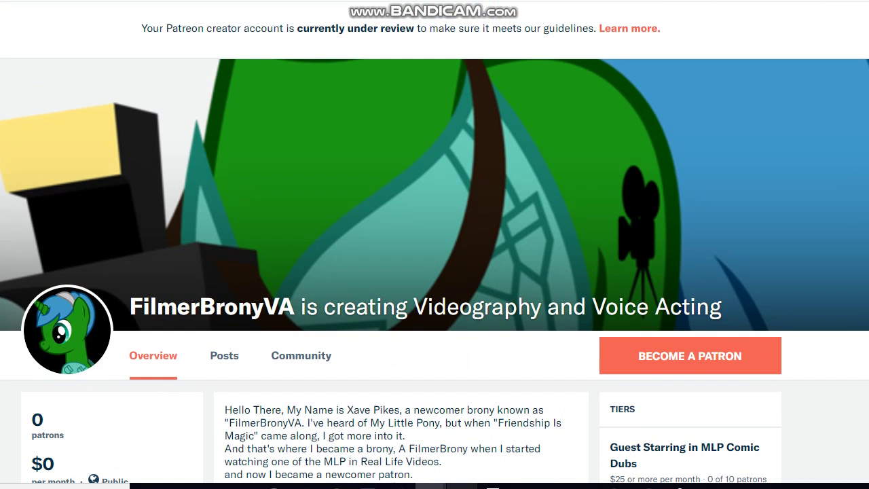
{"action": "scroll", "coordinate": [434, 244], "scroll_direction": "down", "scroll_amount": 4}
{"action": "scroll", "coordinate": [434, 244], "scroll_direction": "down", "scroll_amount": 3}
{"action": "scroll", "coordinate": [435, 244], "scroll_direction": "down", "scroll_amount": 4}
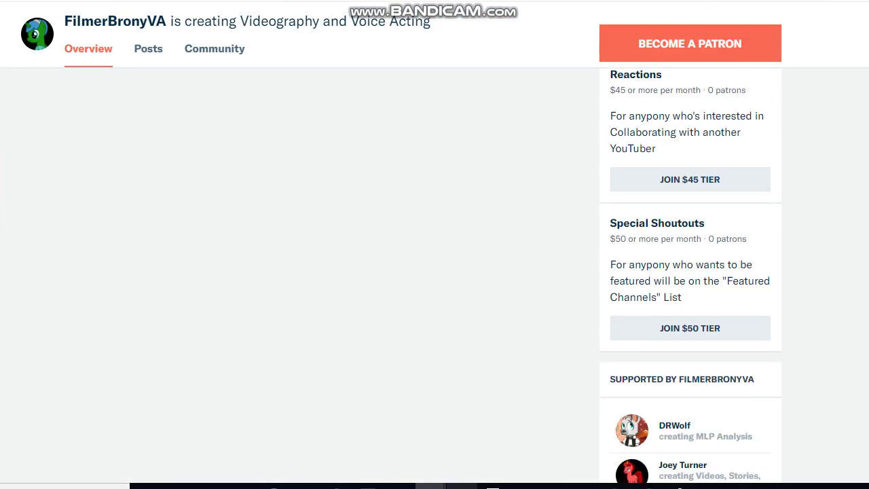
{"action": "scroll", "coordinate": [435, 271], "scroll_direction": "down", "scroll_amount": 1}
{"action": "scroll", "coordinate": [435, 272], "scroll_direction": "down", "scroll_amount": 2}
{"action": "scroll", "coordinate": [435, 272], "scroll_direction": "down", "scroll_amount": 1}
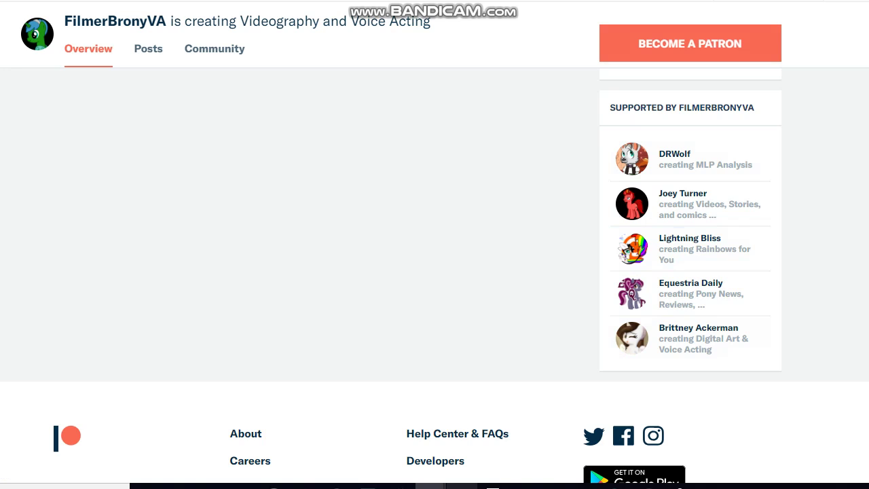
{"action": "scroll", "coordinate": [435, 272], "scroll_direction": "up", "scroll_amount": 4}
{"action": "scroll", "coordinate": [435, 271], "scroll_direction": "up", "scroll_amount": 5}
{"action": "scroll", "coordinate": [434, 272], "scroll_direction": "up", "scroll_amount": 3}
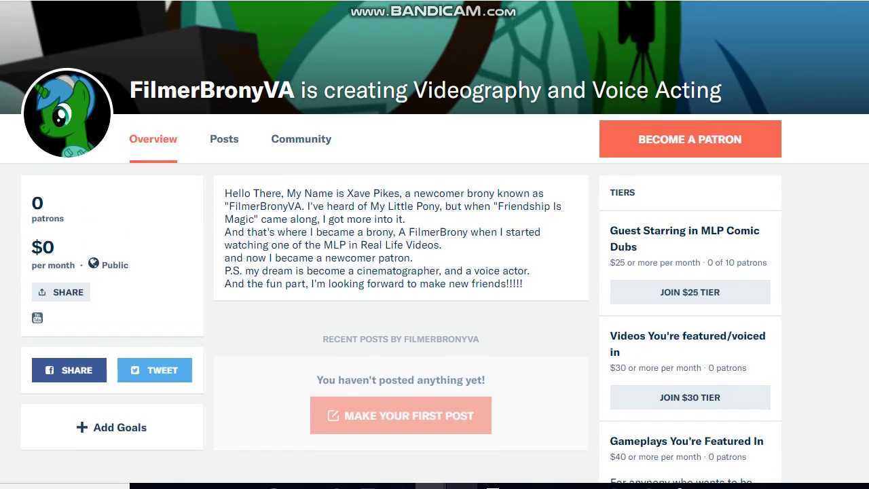
{"action": "scroll", "coordinate": [434, 272], "scroll_direction": "up", "scroll_amount": 3}
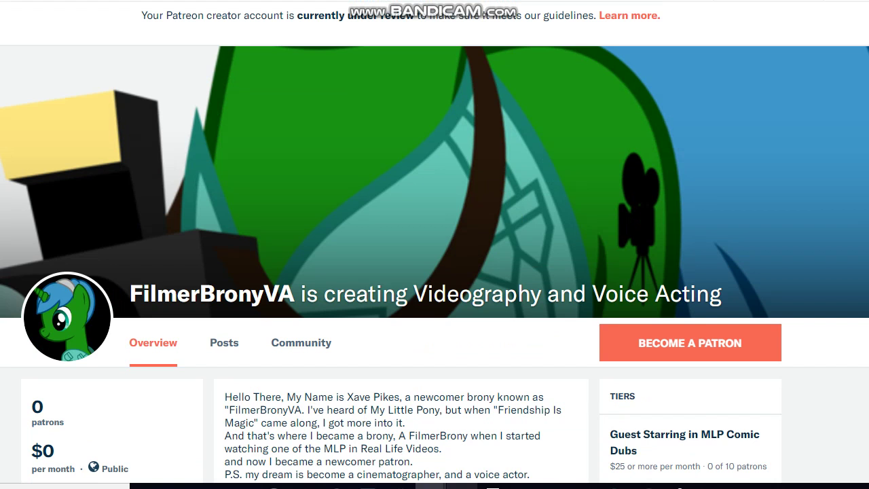
{"action": "scroll", "coordinate": [435, 244], "scroll_direction": "down", "scroll_amount": 2}
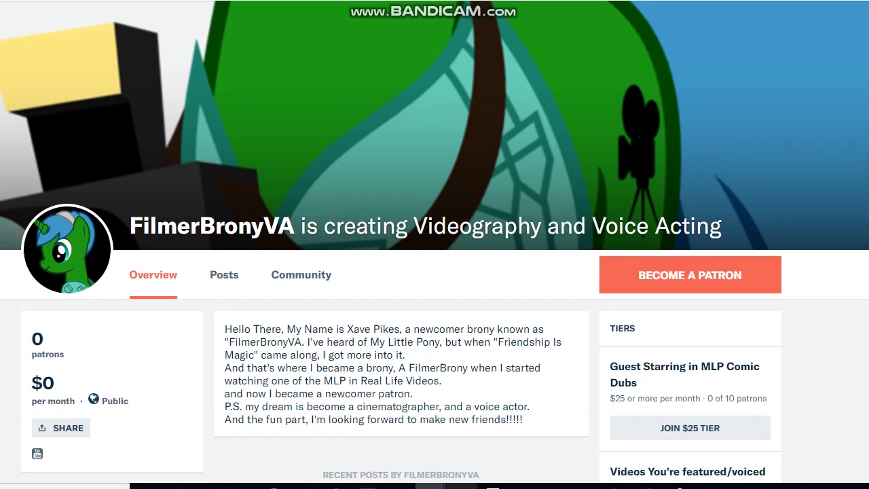